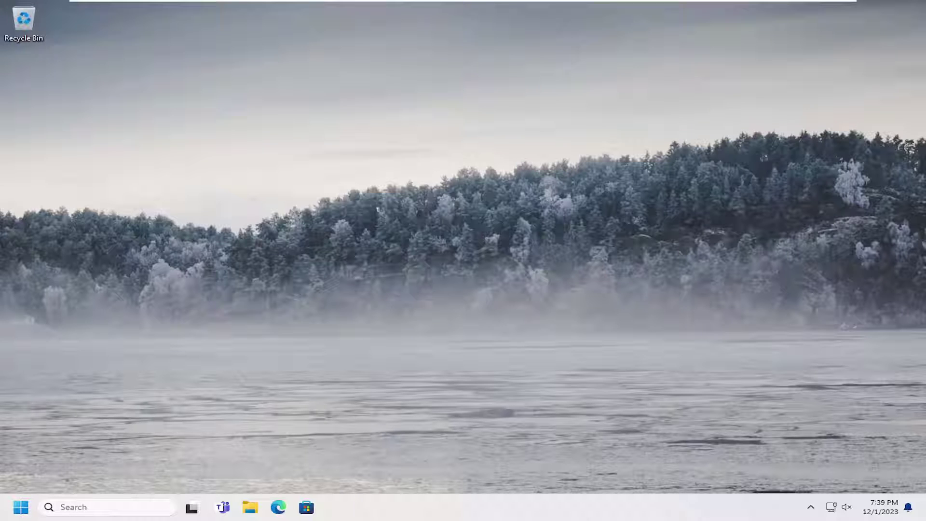
Step: Search Windows for %appdata% and open the Roaming folder from the best match
{"action": "left_click", "coordinate": [91, 508]}
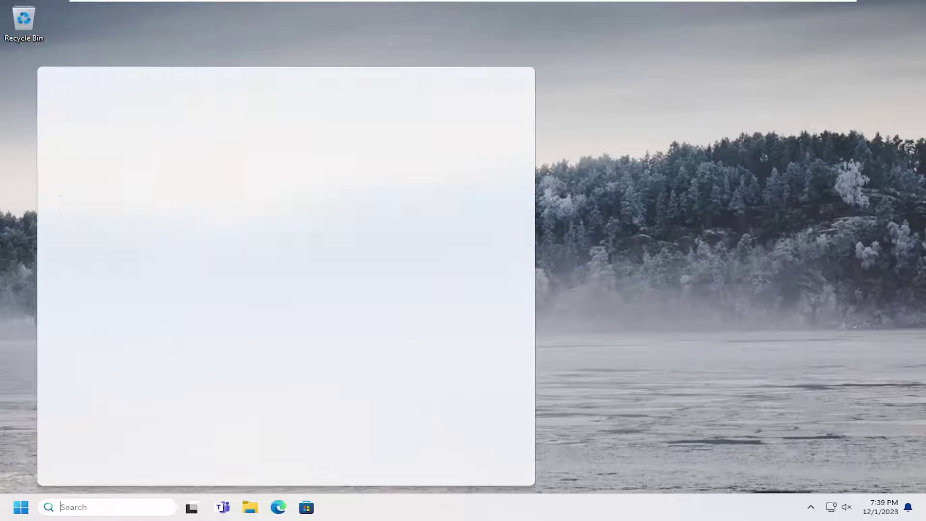
{"action": "type", "text": "%appdata%"}
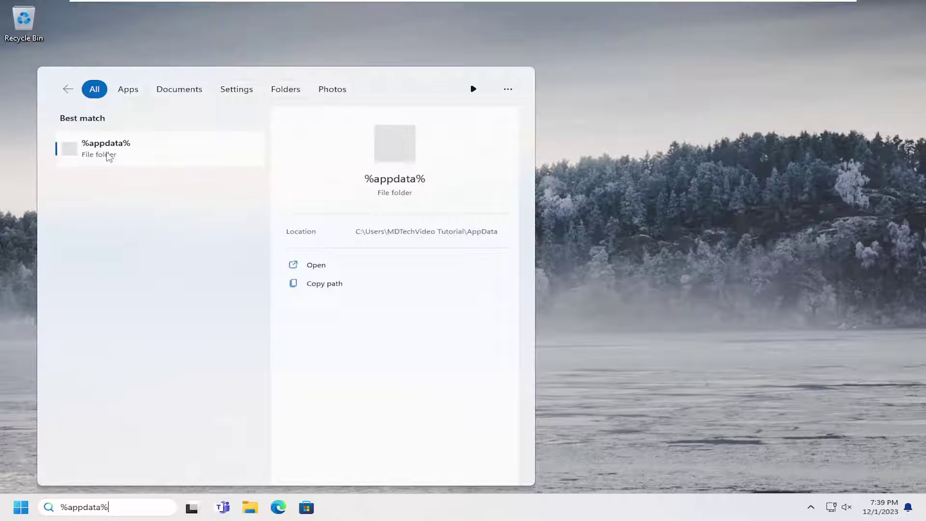
{"action": "left_click", "coordinate": [145, 150]}
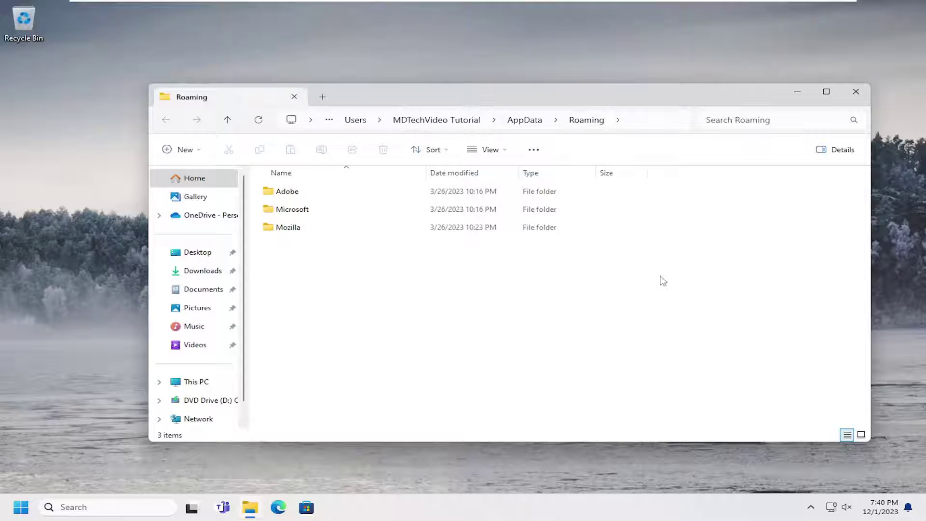
Step: Delete the Adobe, Microsoft and Mozilla folders, applying administrator permission to all items
{"action": "left_click_drag", "start_coordinate": [603, 298], "coordinate": [314, 186]}
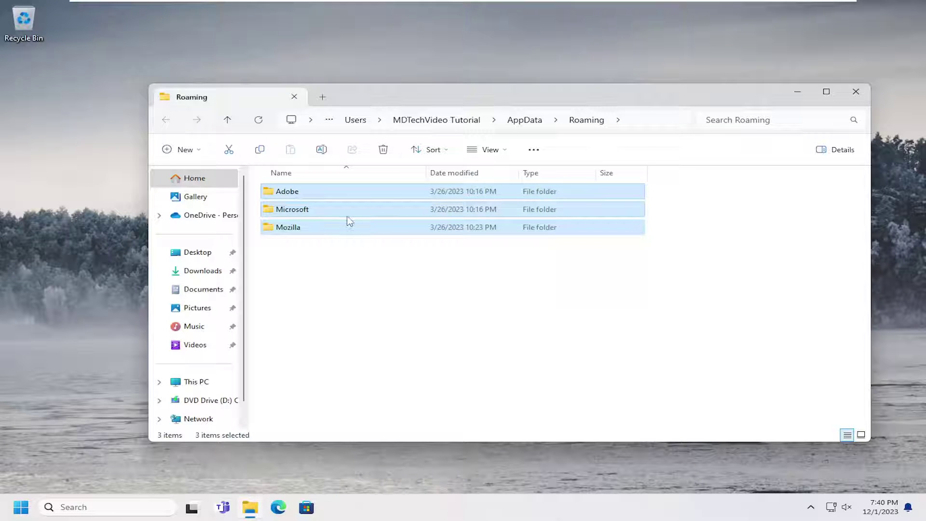
{"action": "right_click", "coordinate": [338, 214]}
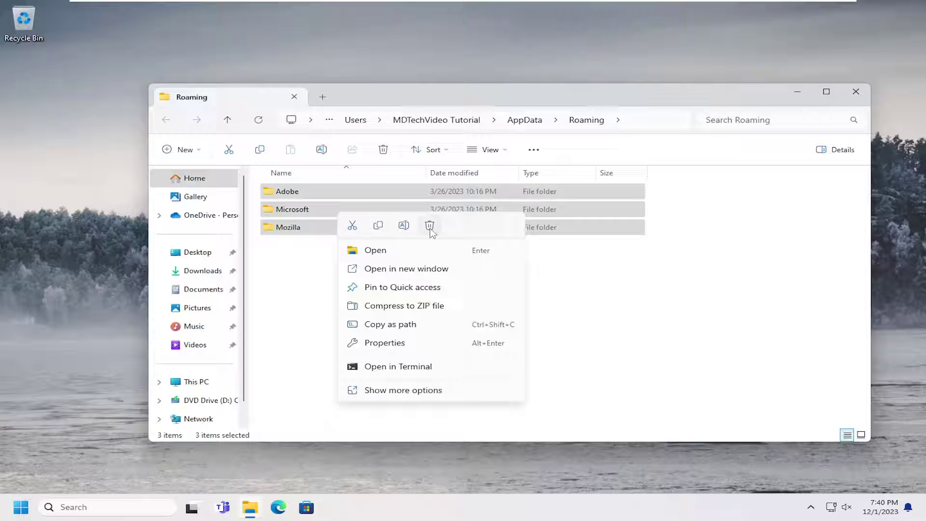
{"action": "left_click", "coordinate": [428, 226]}
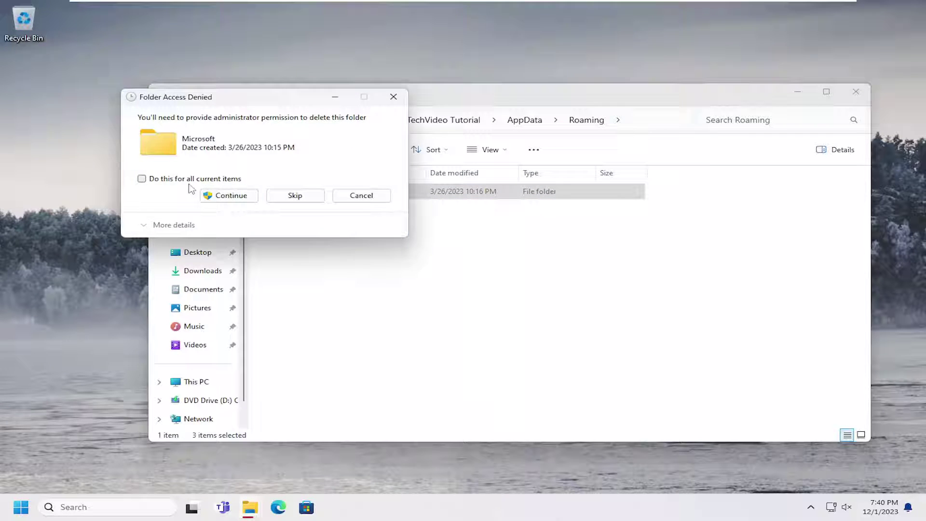
{"action": "left_click", "coordinate": [141, 178]}
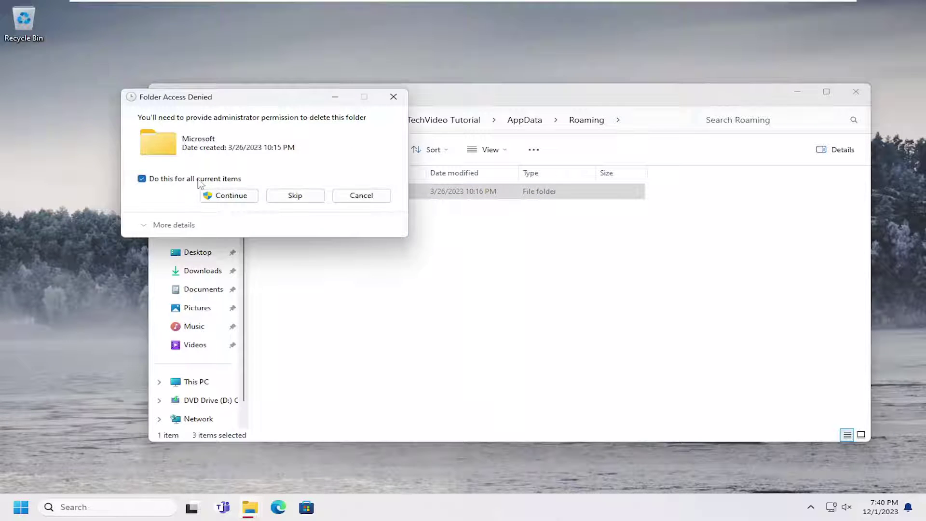
{"action": "left_click", "coordinate": [228, 198]}
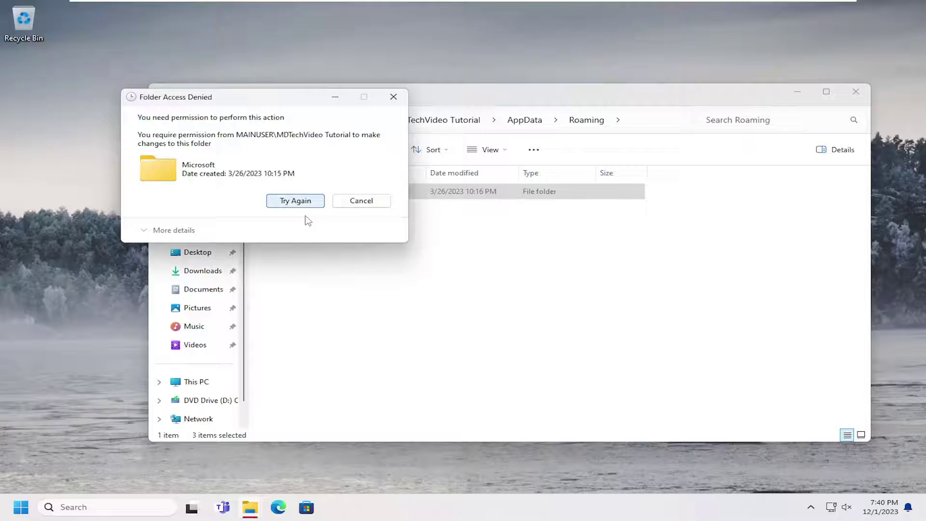
Step: Give up on deleting the protected Microsoft folder after two retries, and open it instead
{"action": "left_click", "coordinate": [303, 204]}
{"action": "left_click", "coordinate": [306, 201]}
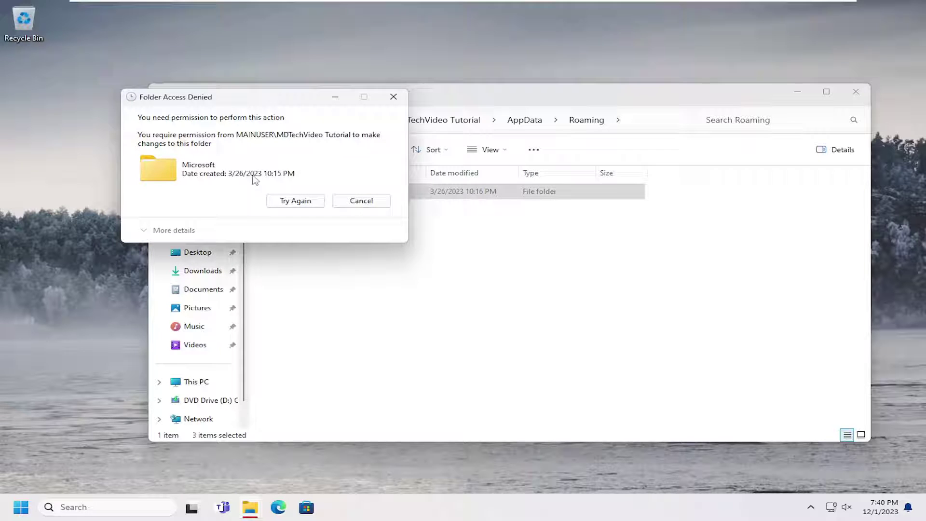
{"action": "left_click", "coordinate": [348, 199]}
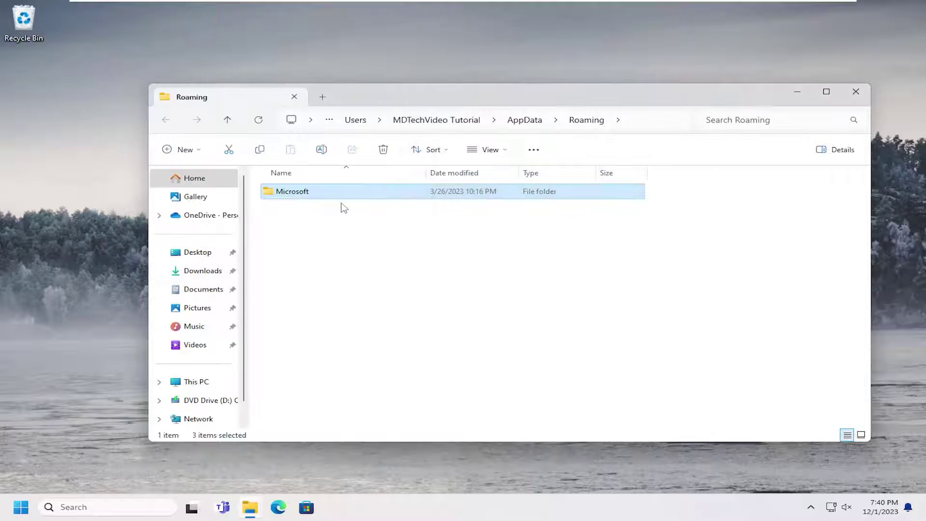
{"action": "double_click", "coordinate": [318, 191]}
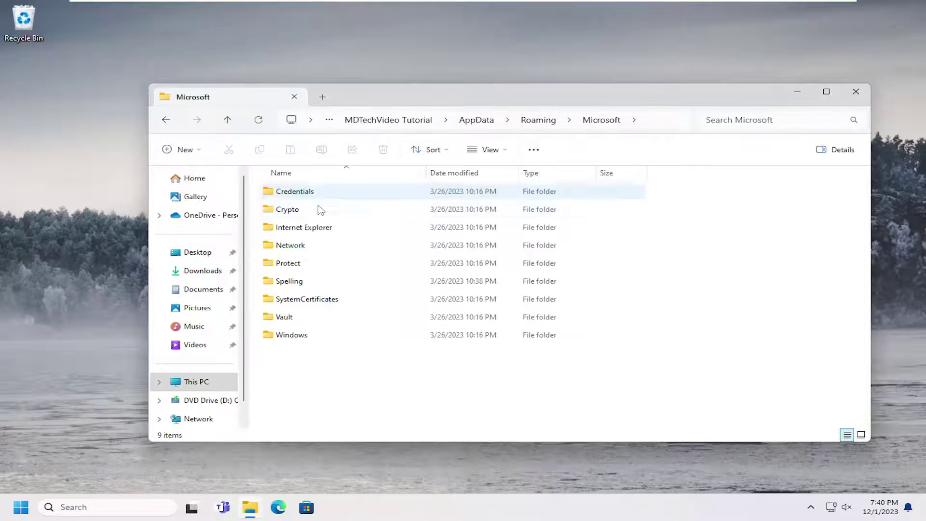
Step: Go to This PC and open Local Disk (C:)
{"action": "left_click", "coordinate": [167, 151]}
{"action": "left_click", "coordinate": [407, 96]}
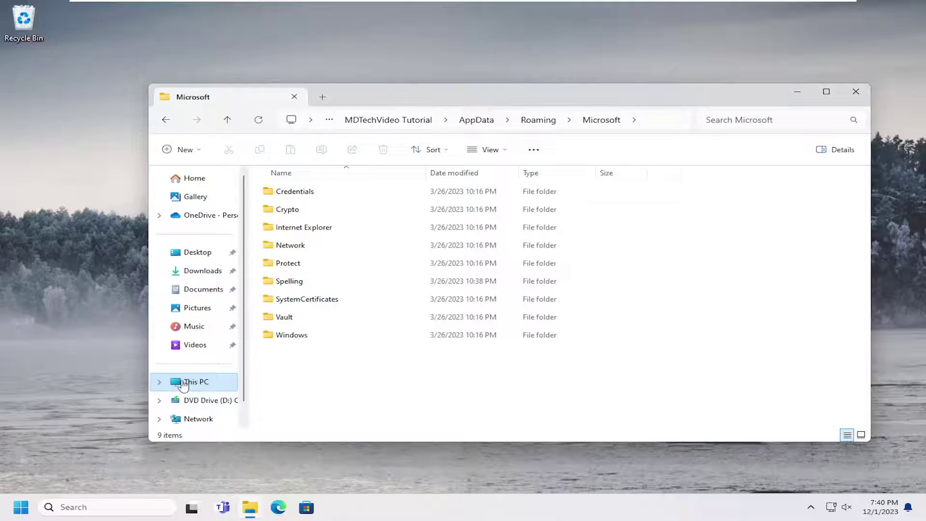
{"action": "left_click", "coordinate": [197, 382]}
{"action": "left_click", "coordinate": [319, 206]}
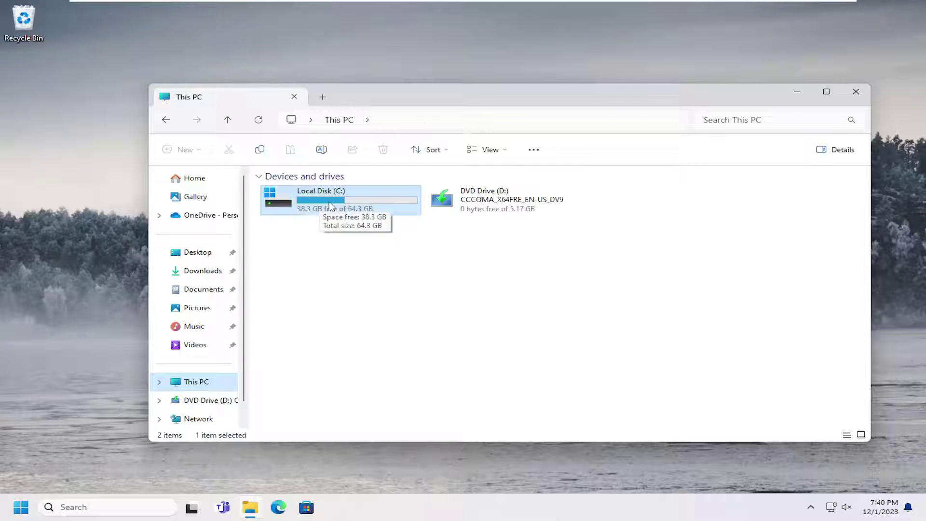
{"action": "double_click", "coordinate": [330, 206]}
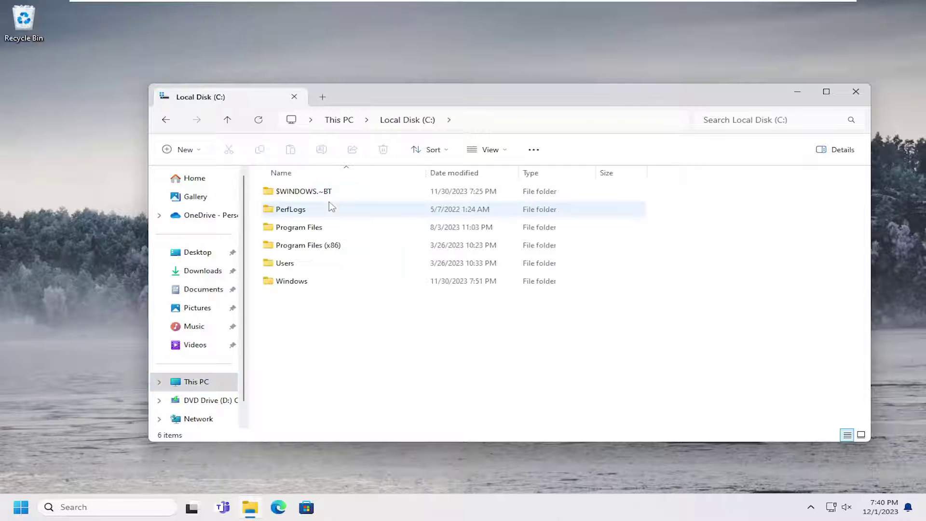
Step: Open Windows > SoftwareDistribution > Download, jumping to SoftwareDistribution with 'so'
{"action": "left_click", "coordinate": [288, 282]}
{"action": "double_click", "coordinate": [288, 283]}
{"action": "left_click", "coordinate": [306, 283]}
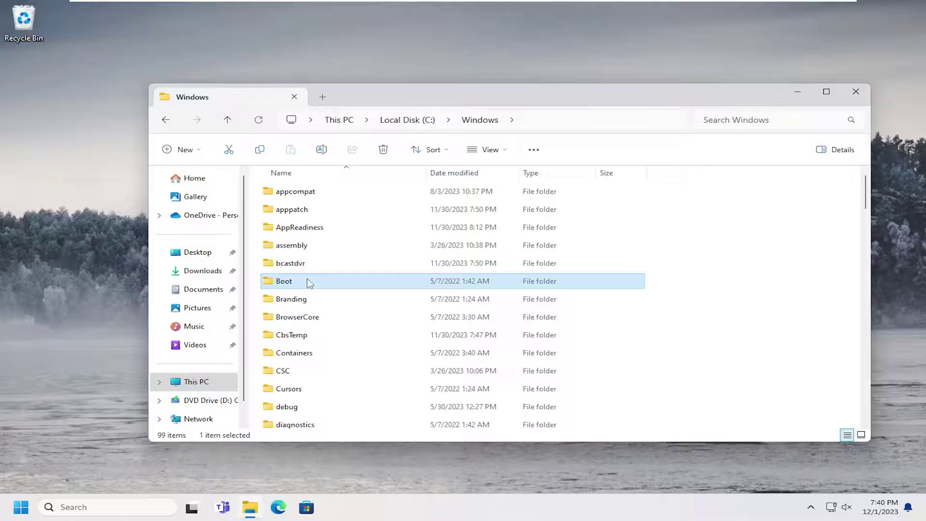
{"action": "type", "text": "so"}
{"action": "scroll", "coordinate": [343, 314], "scroll_direction": "down", "scroll_amount": 1}
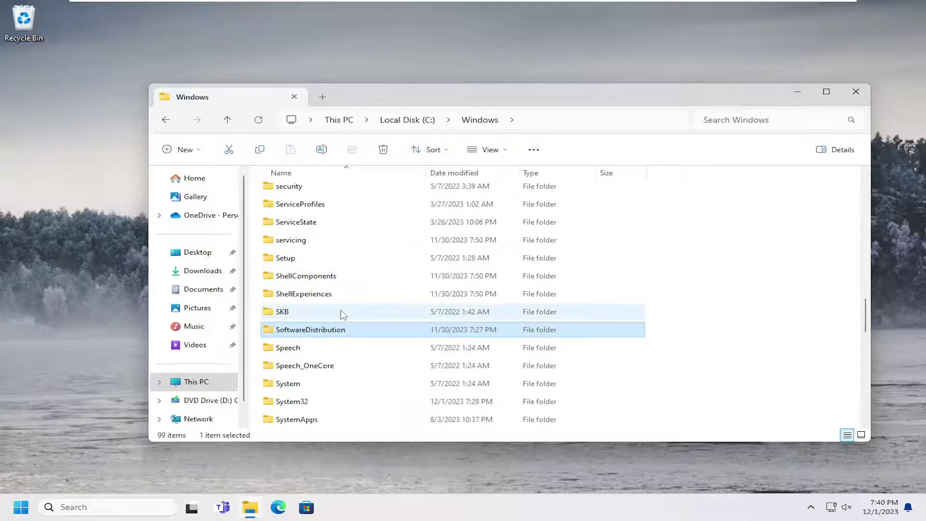
{"action": "double_click", "coordinate": [315, 335]}
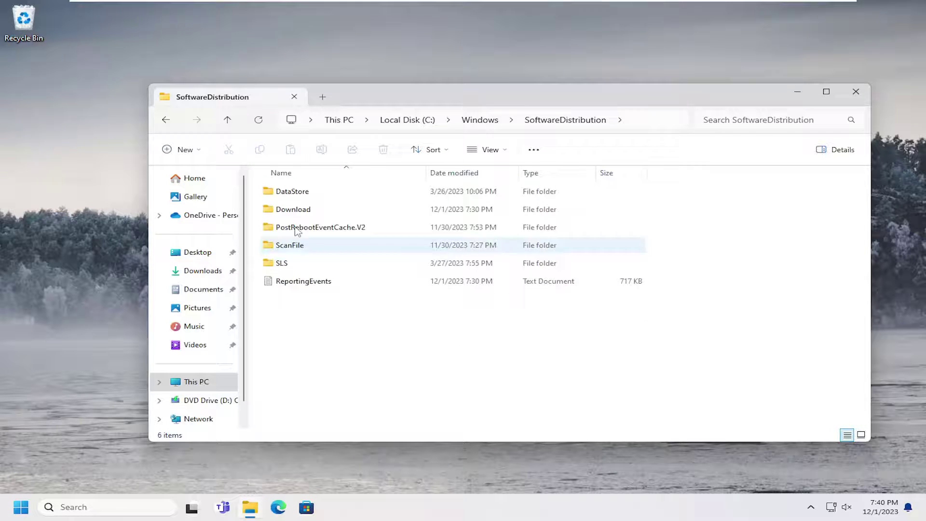
{"action": "double_click", "coordinate": [293, 210]}
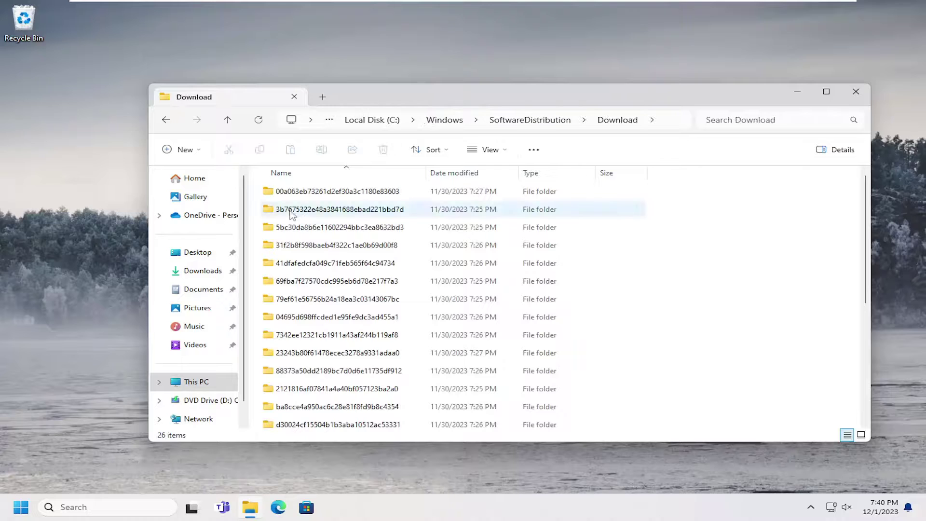
Step: Select all 26 update folders in the Download folder
{"action": "left_click", "coordinate": [346, 243]}
{"action": "left_click_drag", "start_coordinate": [768, 189], "coordinate": [414, 317]}
{"action": "left_click", "coordinate": [414, 317]}
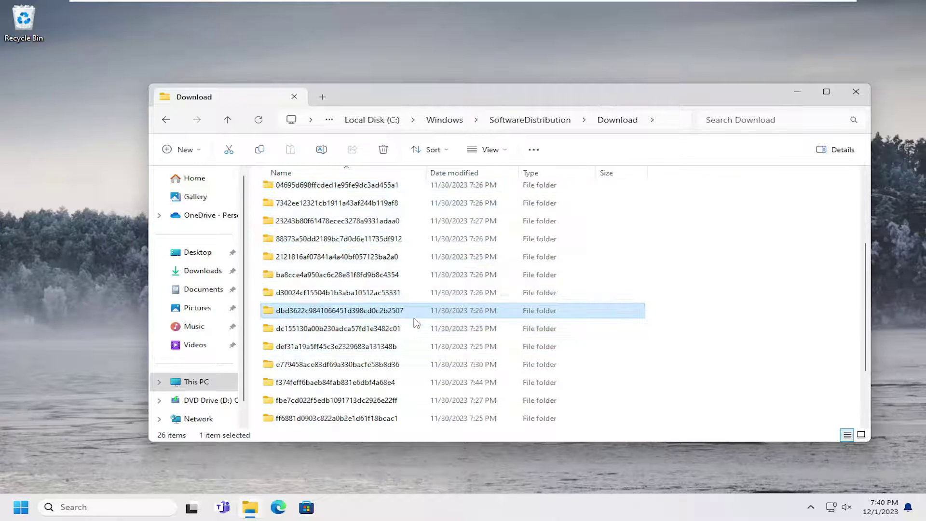
{"action": "key", "text": "ctrl+a"}
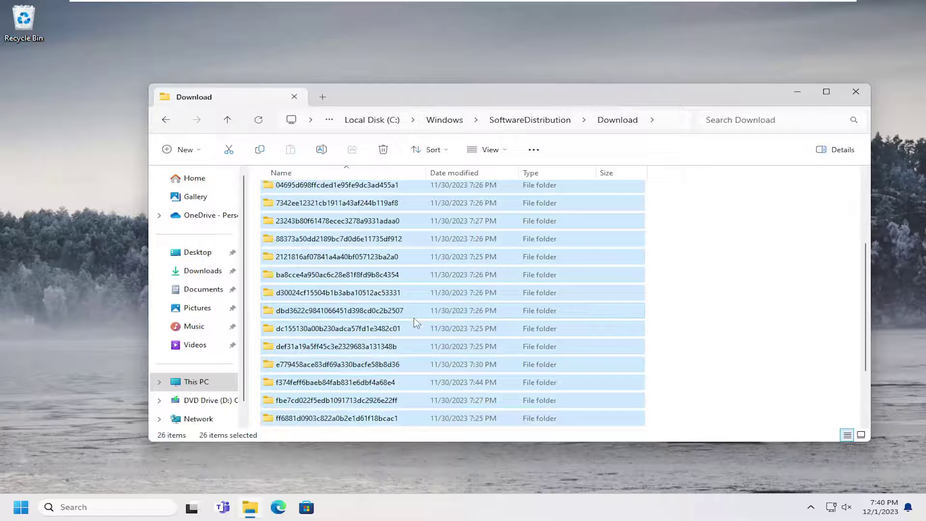
{"action": "scroll", "coordinate": [418, 302], "scroll_direction": "up", "scroll_amount": 3}
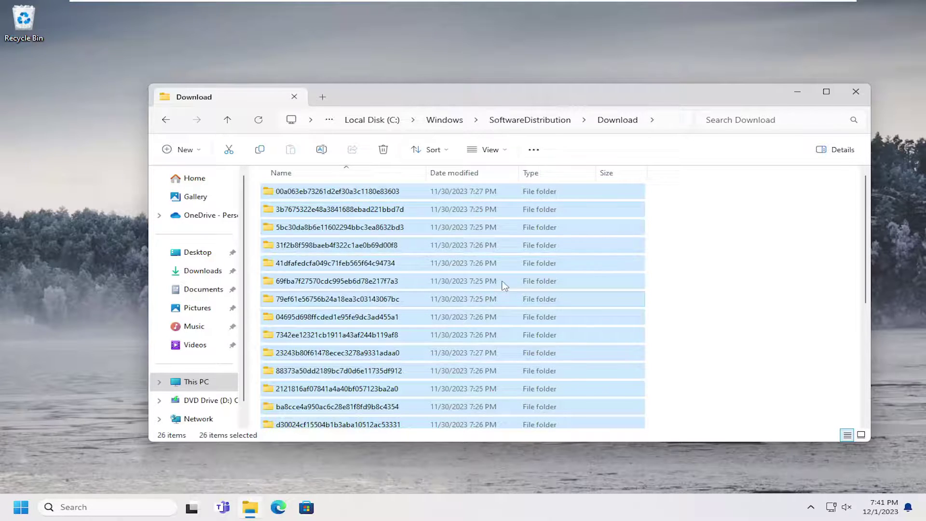
Step: Delete the selected update folders with administrator permission for all items, then close File Explorer
{"action": "right_click", "coordinate": [412, 257]}
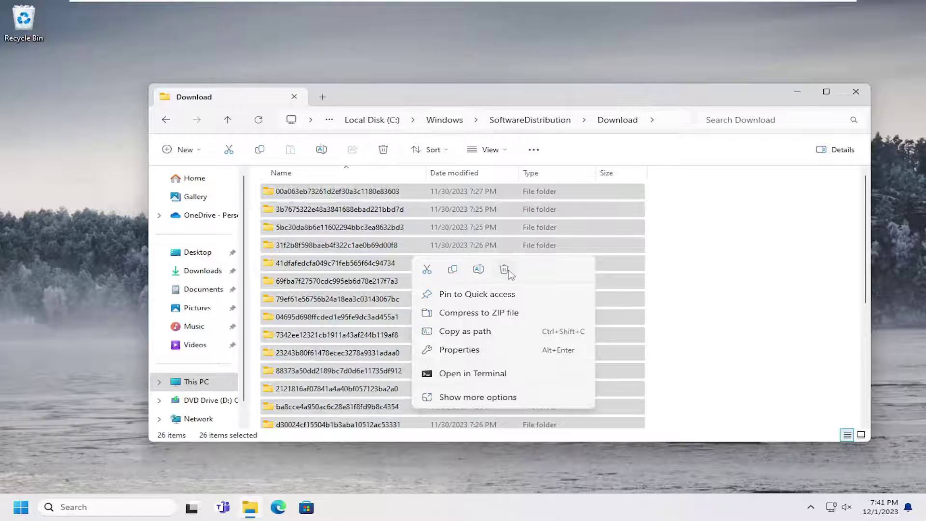
{"action": "left_click", "coordinate": [505, 270]}
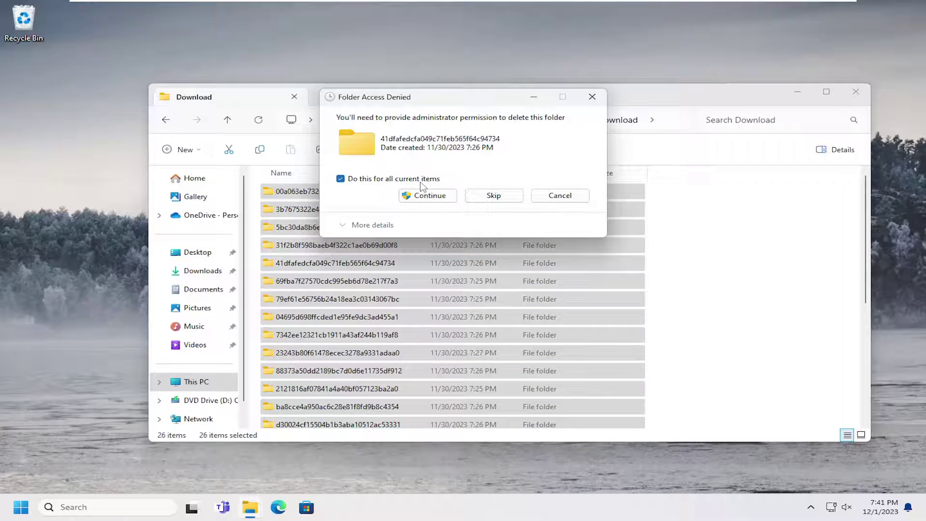
{"action": "left_click", "coordinate": [424, 195]}
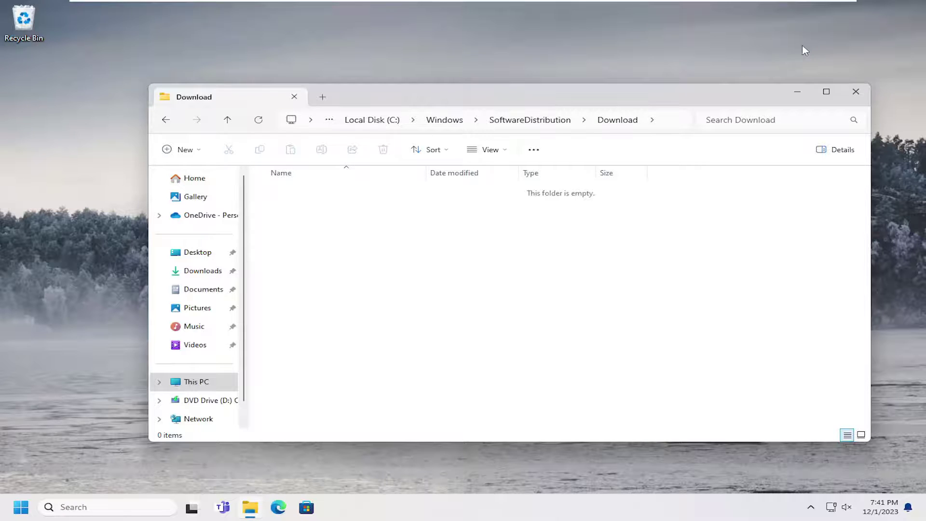
{"action": "left_click", "coordinate": [855, 91]}
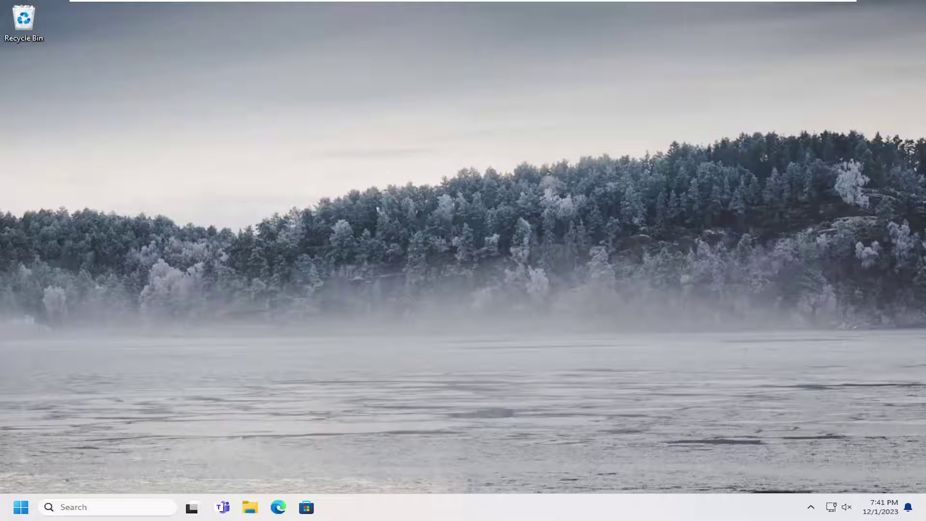
Step: Search Windows for settings and launch the Settings app from the results
{"action": "left_click", "coordinate": [125, 507]}
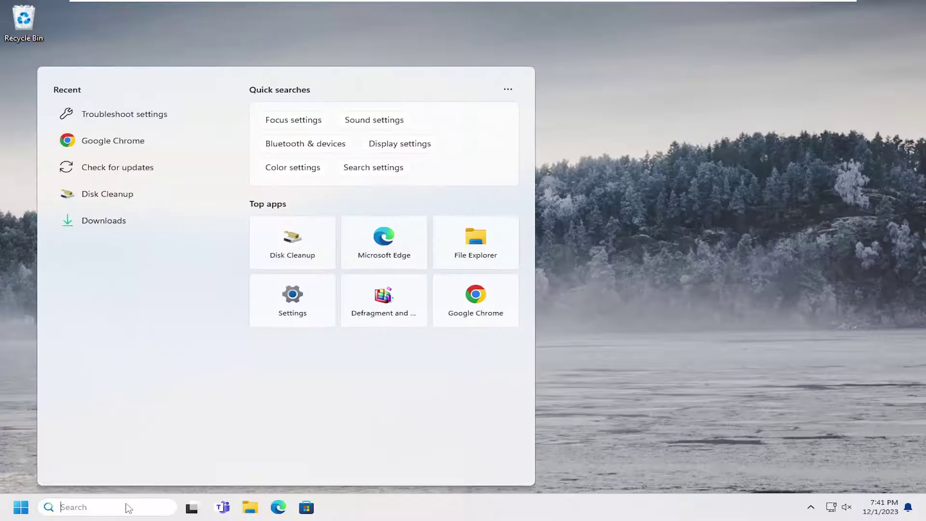
{"action": "type", "text": "settingsettng"}
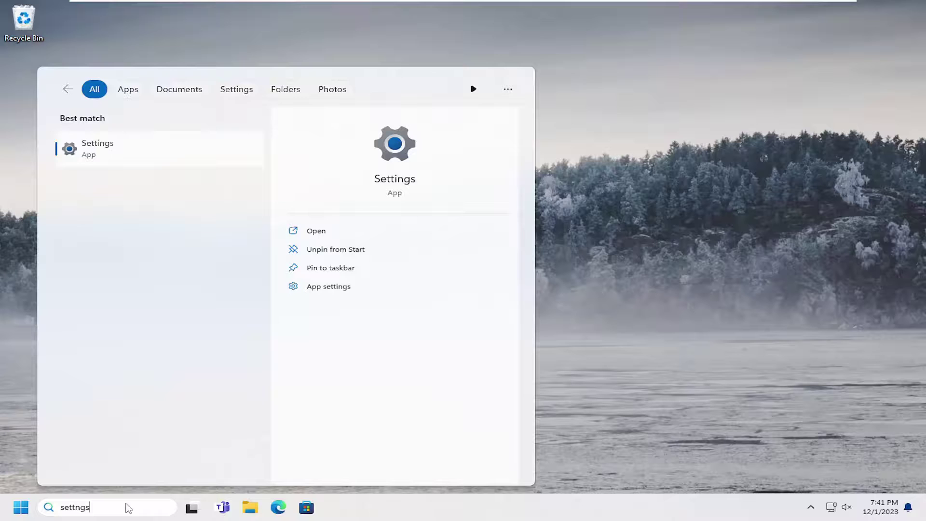
{"action": "left_click", "coordinate": [110, 151]}
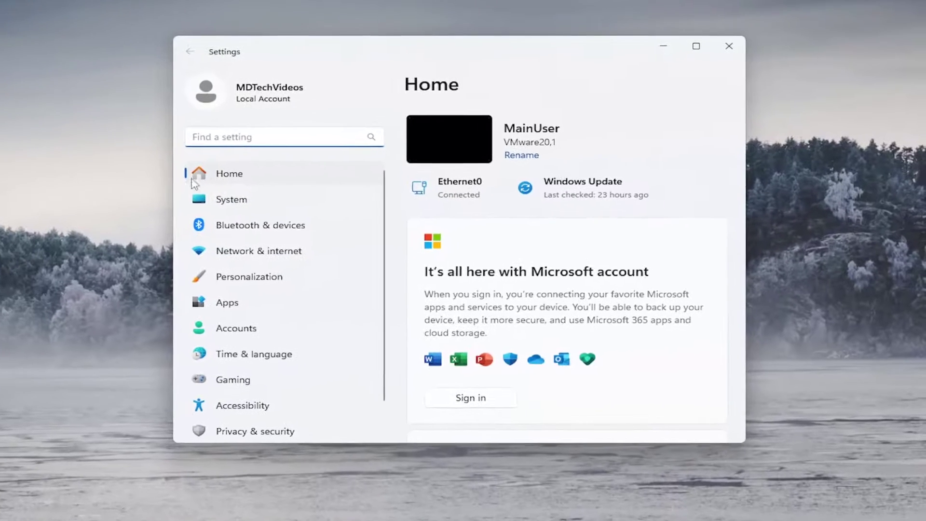
Step: Navigate to System > Storage > Storage Sense in Settings
{"action": "left_click", "coordinate": [195, 210]}
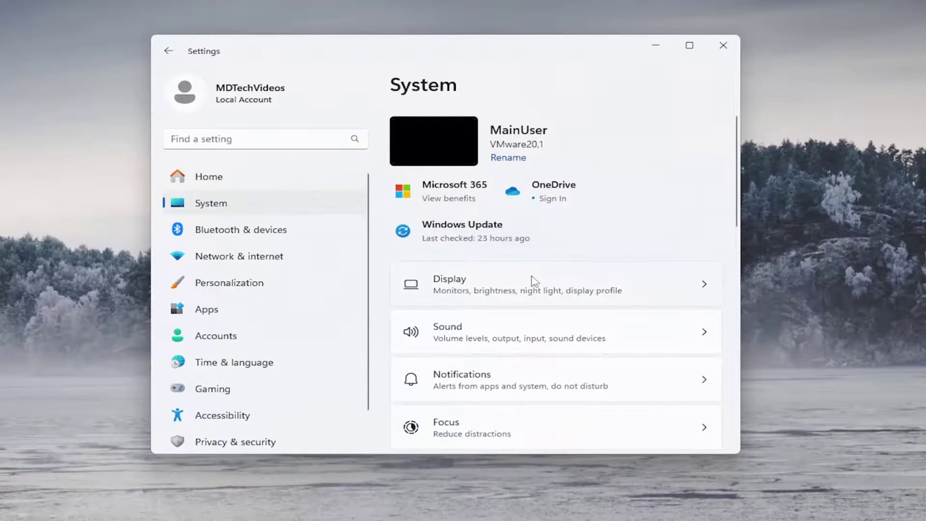
{"action": "scroll", "coordinate": [533, 284], "scroll_direction": "down", "scroll_amount": 5}
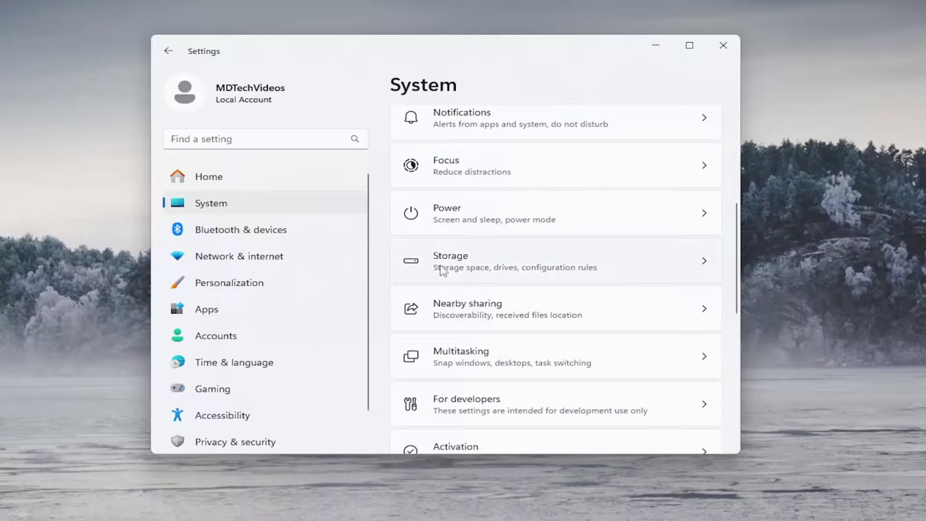
{"action": "left_click", "coordinate": [443, 271]}
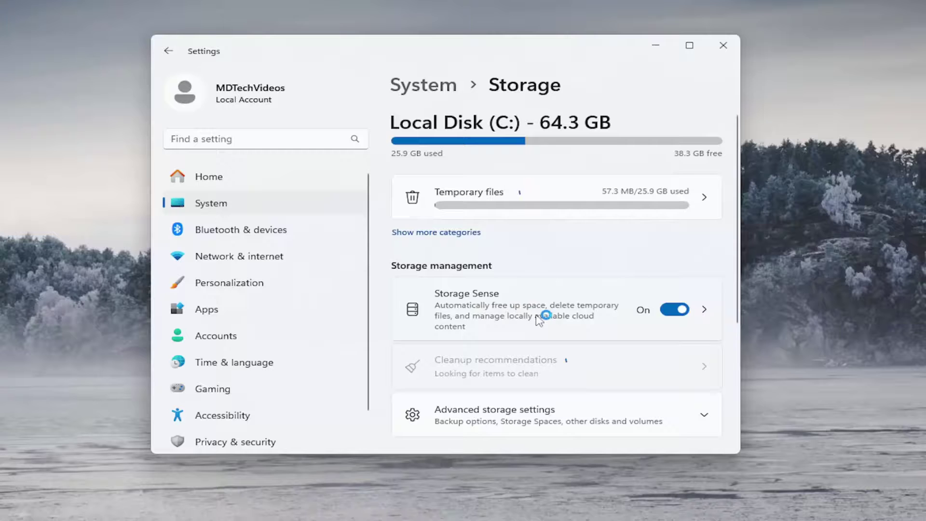
{"action": "left_click", "coordinate": [539, 320]}
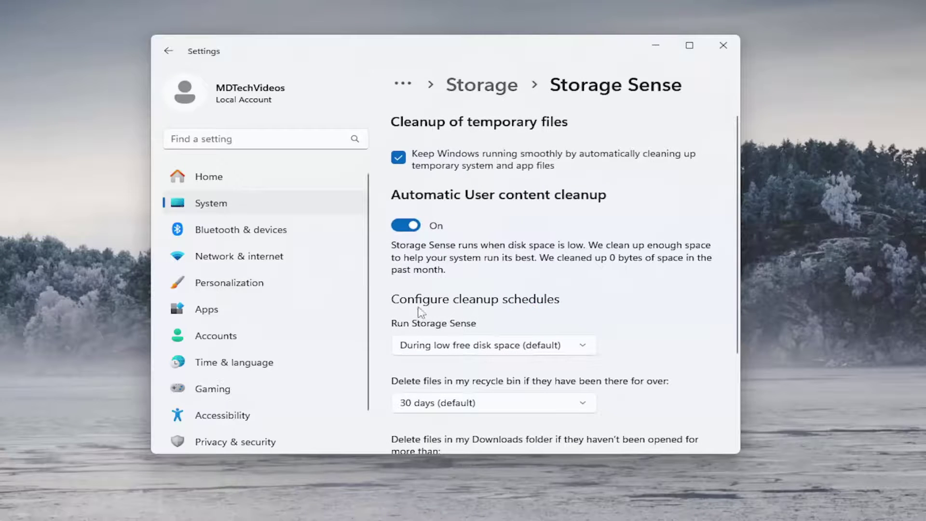
Step: Check the Run Storage Sense frequency options under cleanup schedules, leaving them unchanged
{"action": "scroll", "coordinate": [501, 305], "scroll_direction": "down", "scroll_amount": 2}
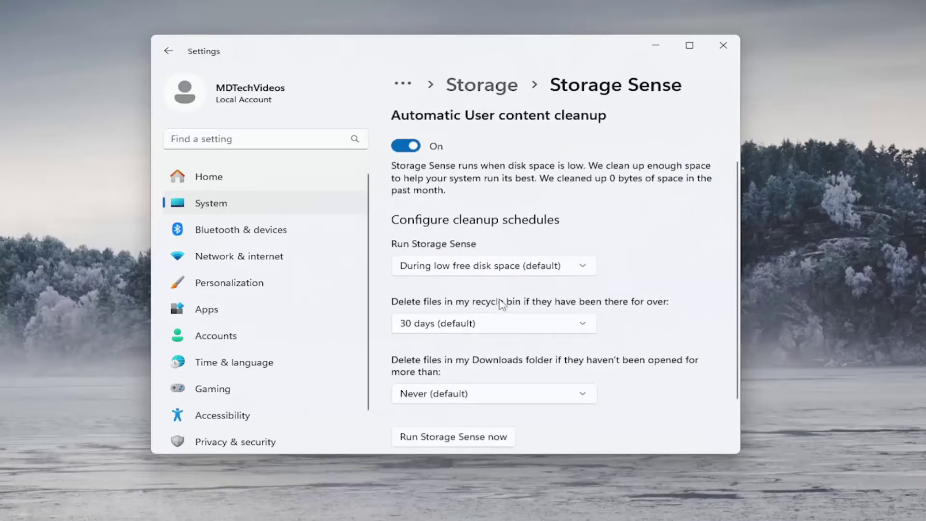
{"action": "scroll", "coordinate": [501, 304], "scroll_direction": "down", "scroll_amount": 1}
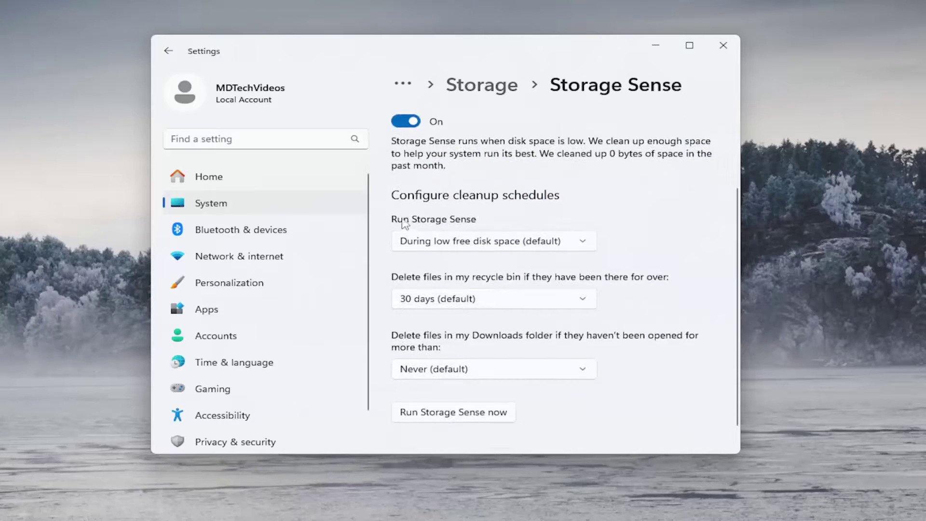
{"action": "left_click", "coordinate": [562, 242]}
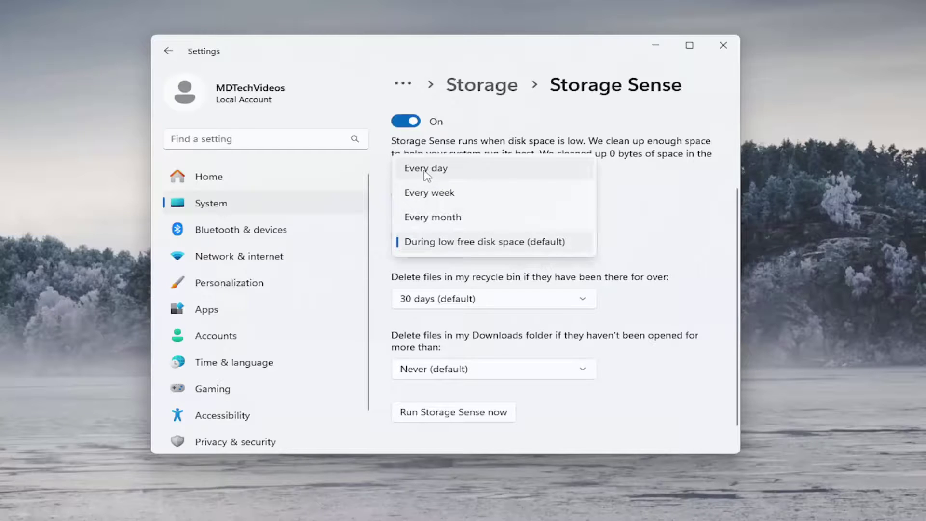
{"action": "left_click", "coordinate": [637, 242]}
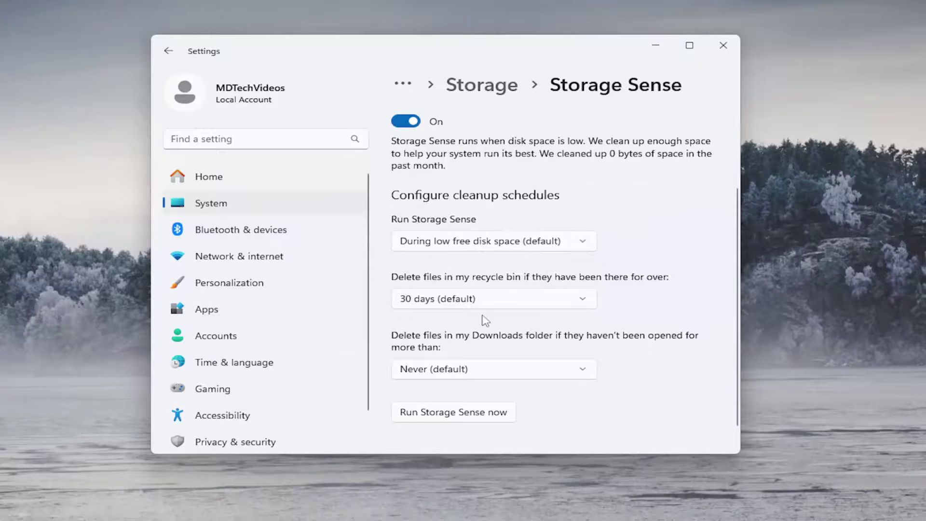
Step: Look over the Storage Sense page once more, then close Settings
{"action": "scroll", "coordinate": [478, 331], "scroll_direction": "up", "scroll_amount": 3}
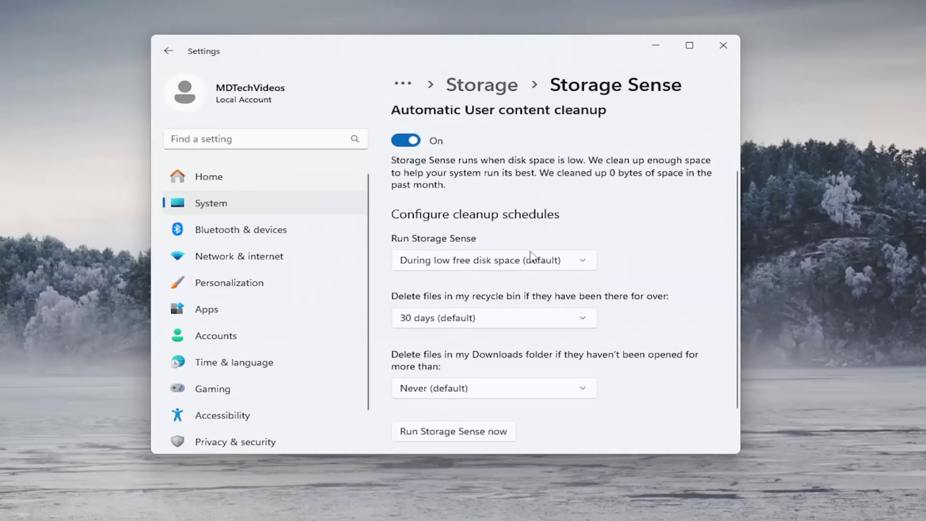
{"action": "scroll", "coordinate": [530, 256], "scroll_direction": "down", "scroll_amount": 1}
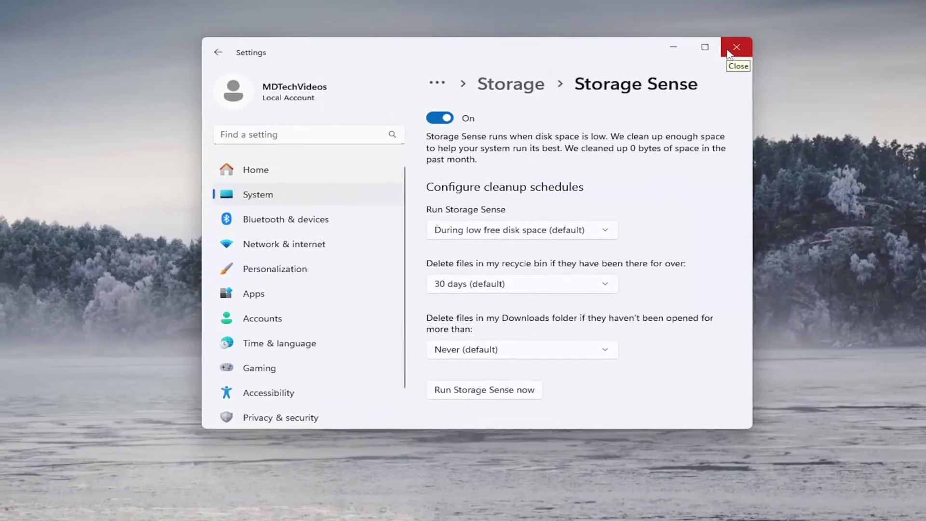
{"action": "left_click", "coordinate": [715, 51]}
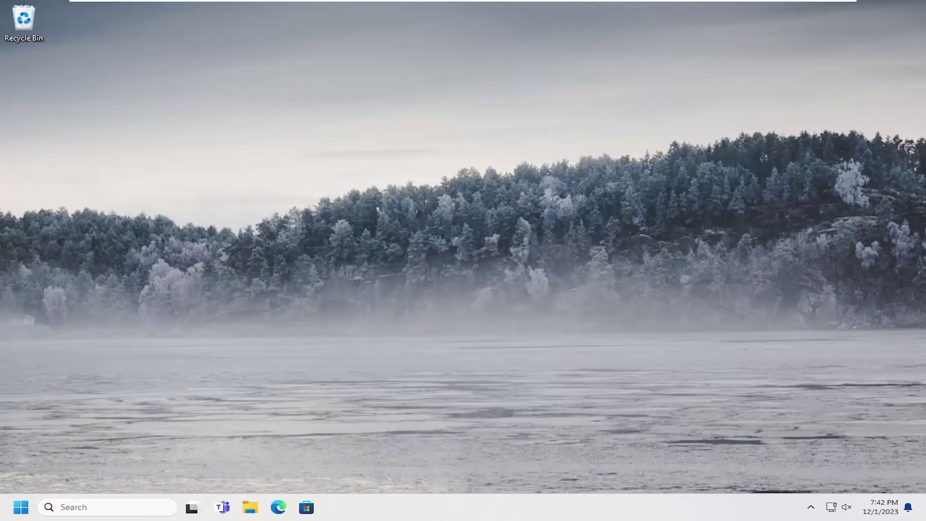